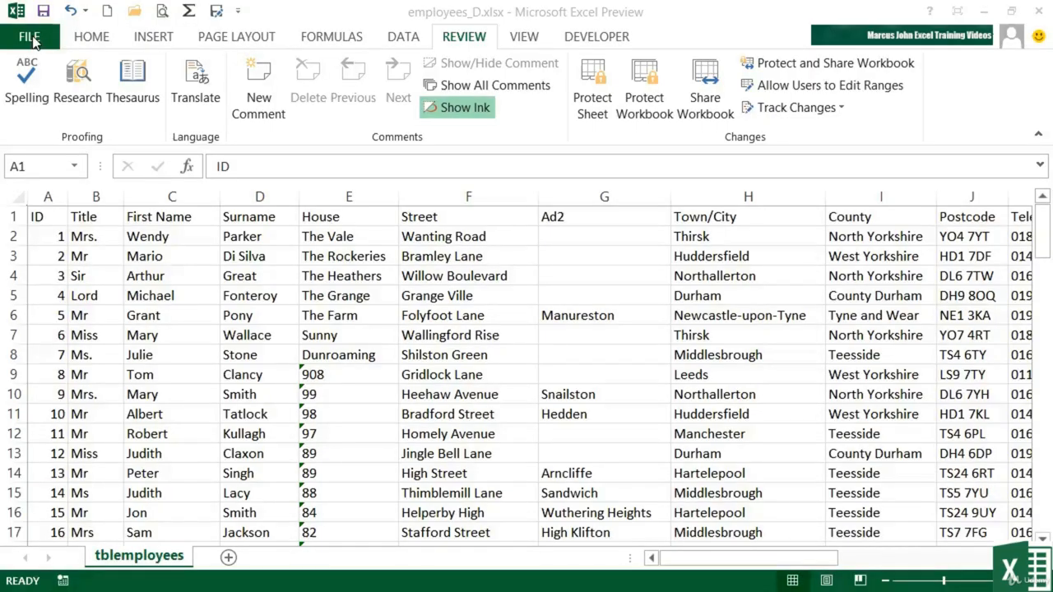
Open the print preview for the tblemployees sheet
left_click(33, 41)
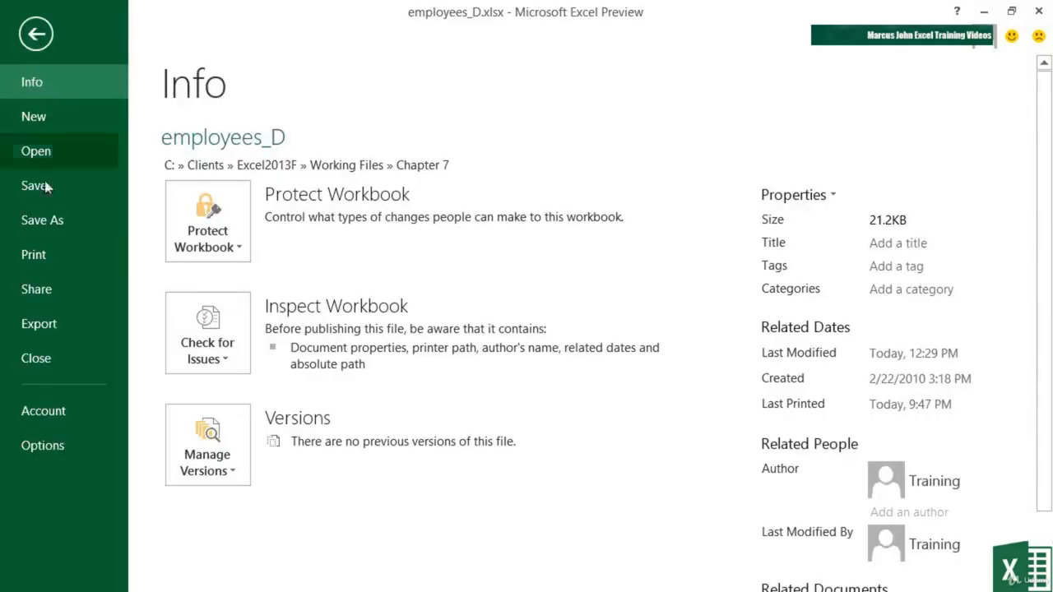
left_click(47, 254)
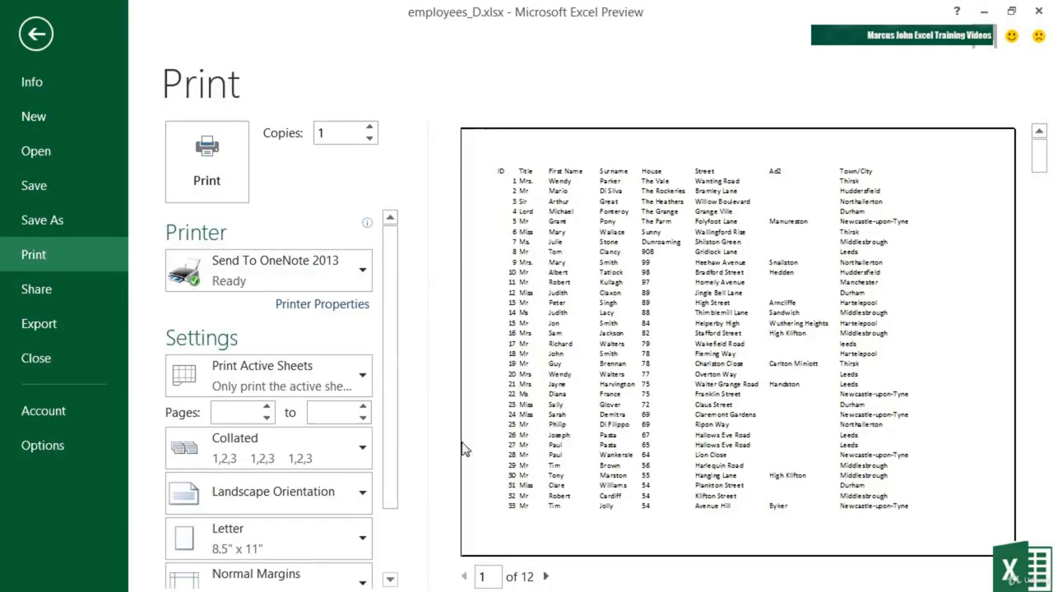
left_click(46, 43)
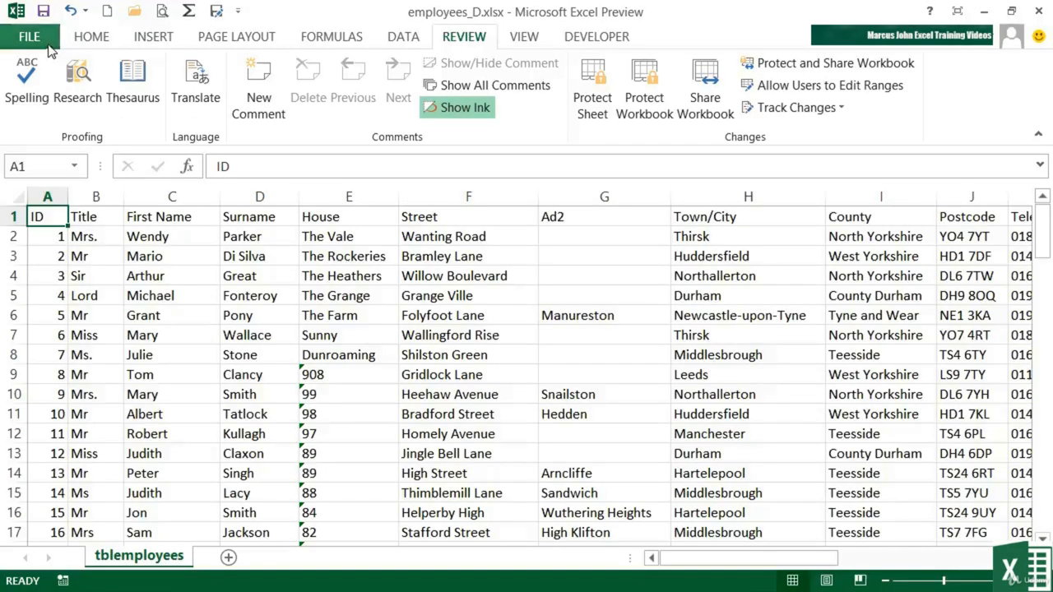
left_click(162, 12)
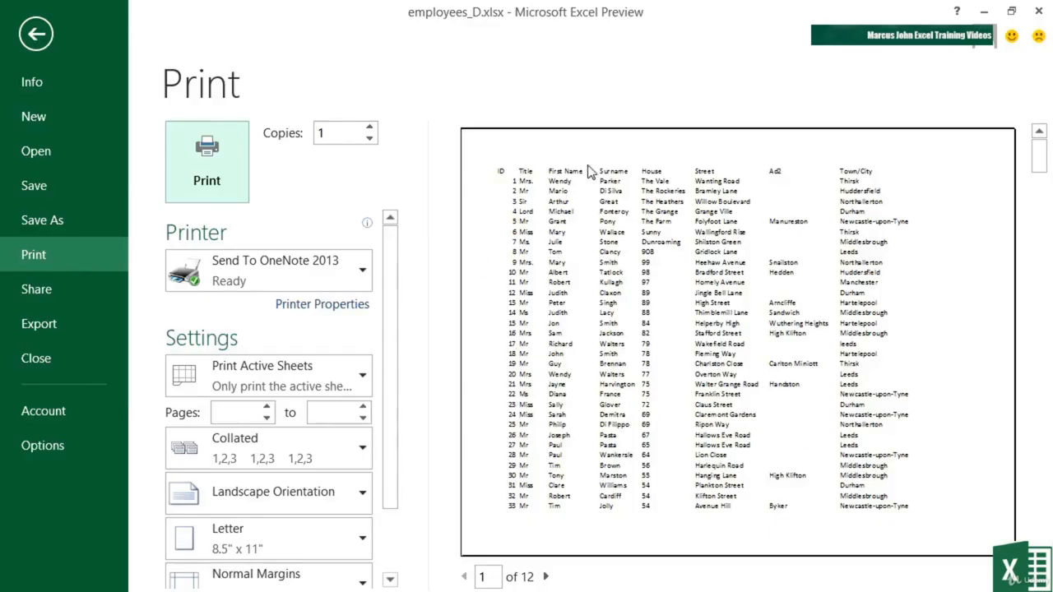
Page forward to page 3 of the print preview and return to page 1
left_click(546, 576)
left_click(546, 576)
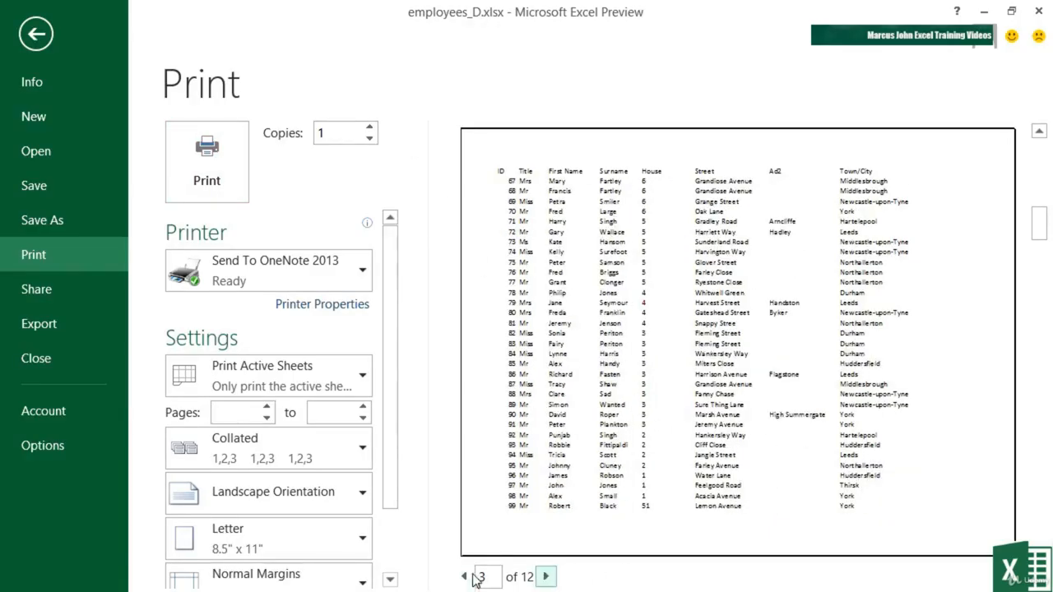
left_click(465, 576)
left_click(466, 577)
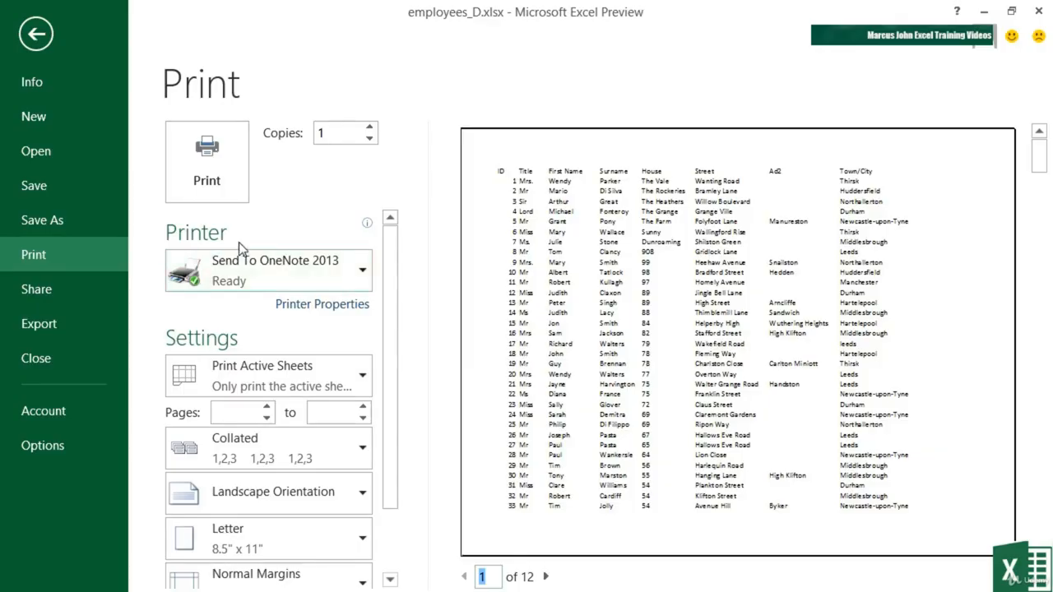
Review the available printers and the print range options, keeping Print Active Sheets
left_click(357, 270)
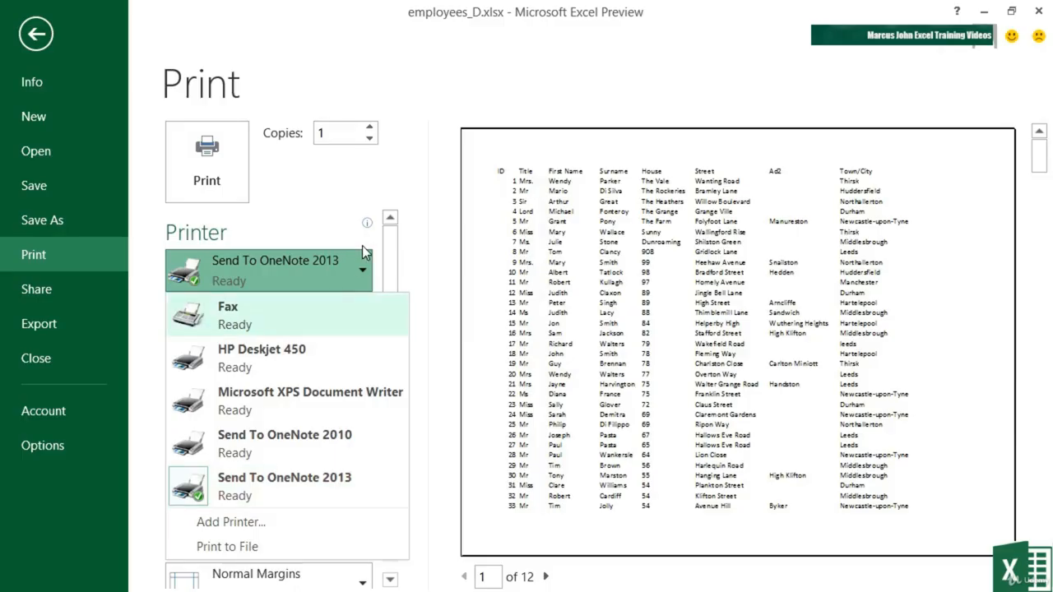
left_click(366, 241)
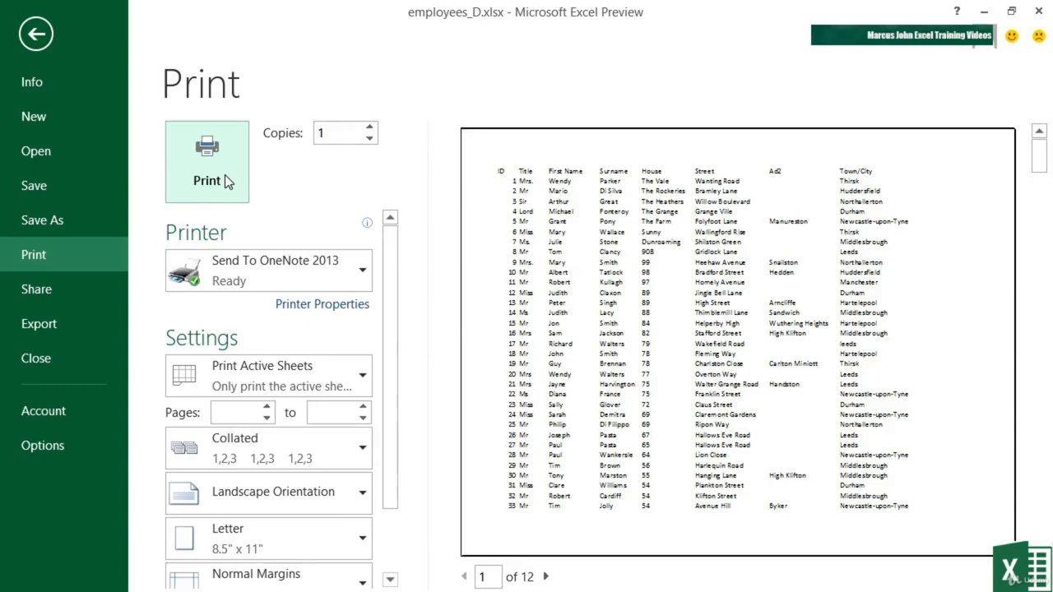
left_click_drag(392, 319, 390, 393)
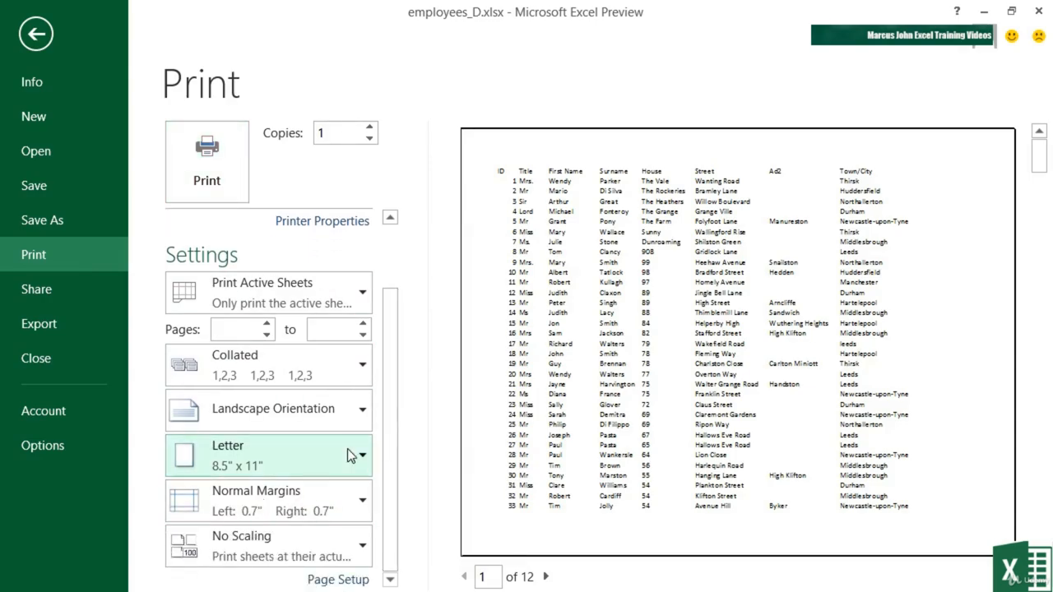
left_click(364, 305)
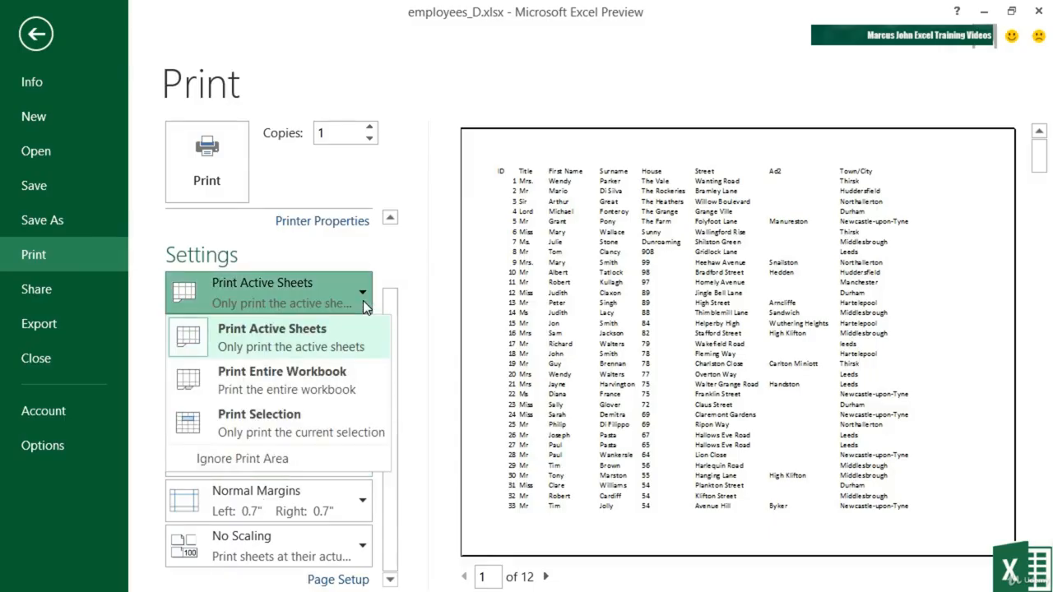
left_click(329, 333)
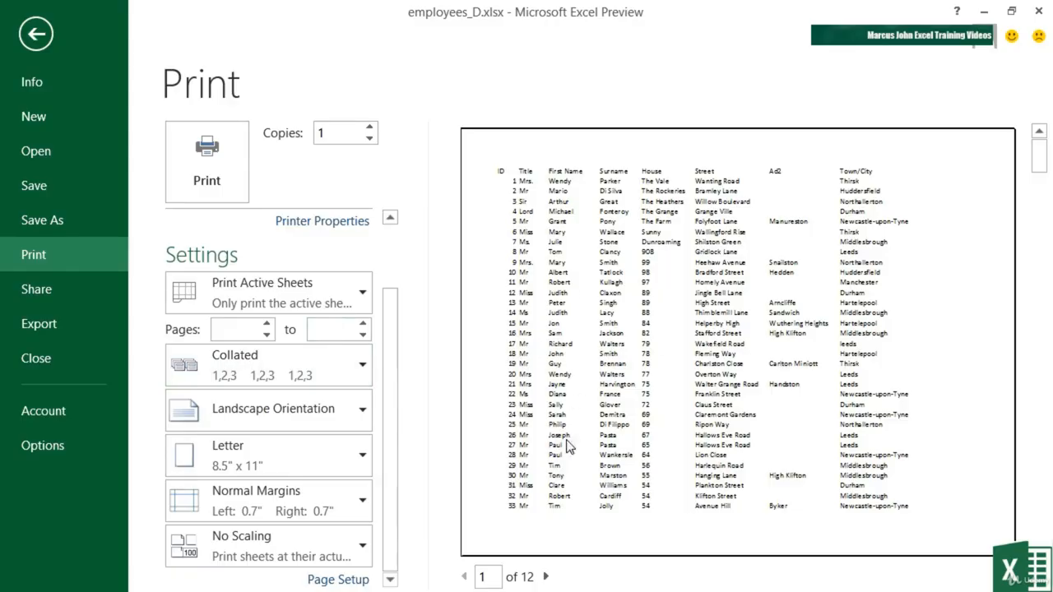
Browse the first few preview pages, return to page 1, and look at the page range setting
left_click(547, 577)
left_click(547, 576)
left_click(547, 577)
left_click(464, 577)
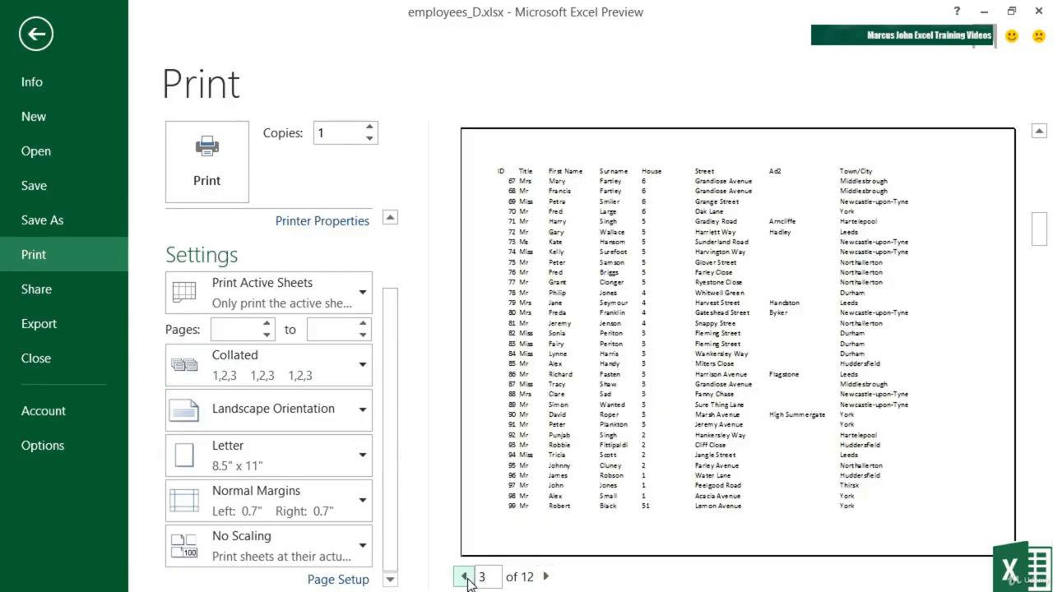
left_click(464, 577)
left_click(464, 577)
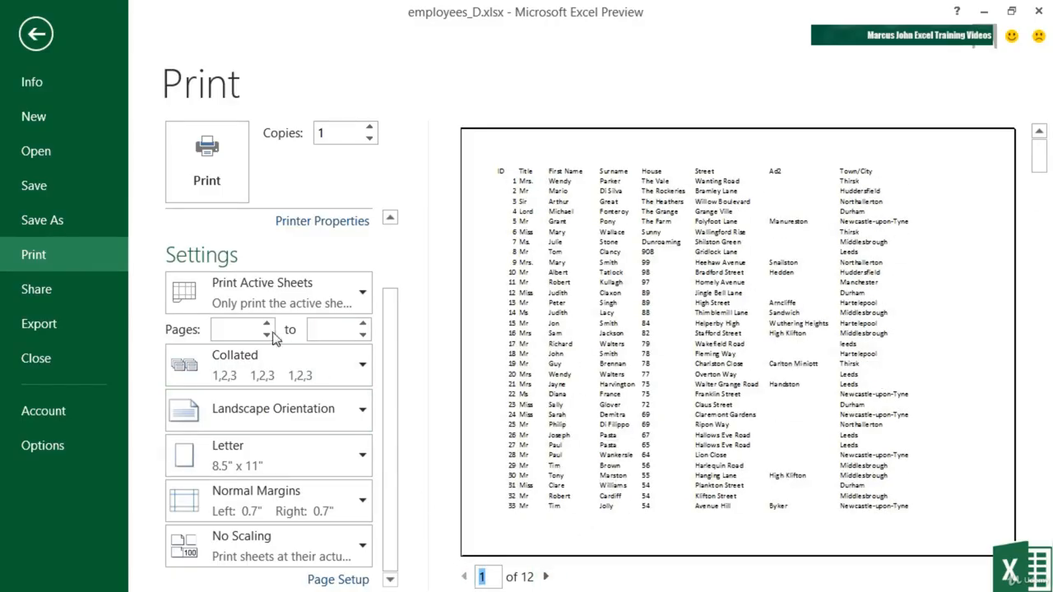
left_click(332, 329)
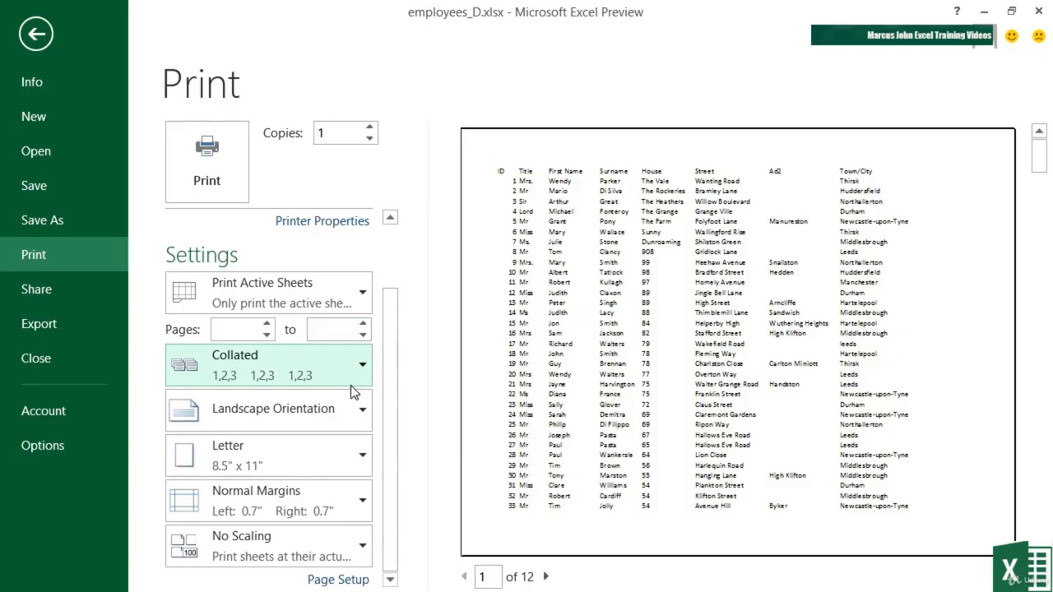
Try Portrait Orientation for the printout and switch back to Landscape Orientation
left_click(367, 417)
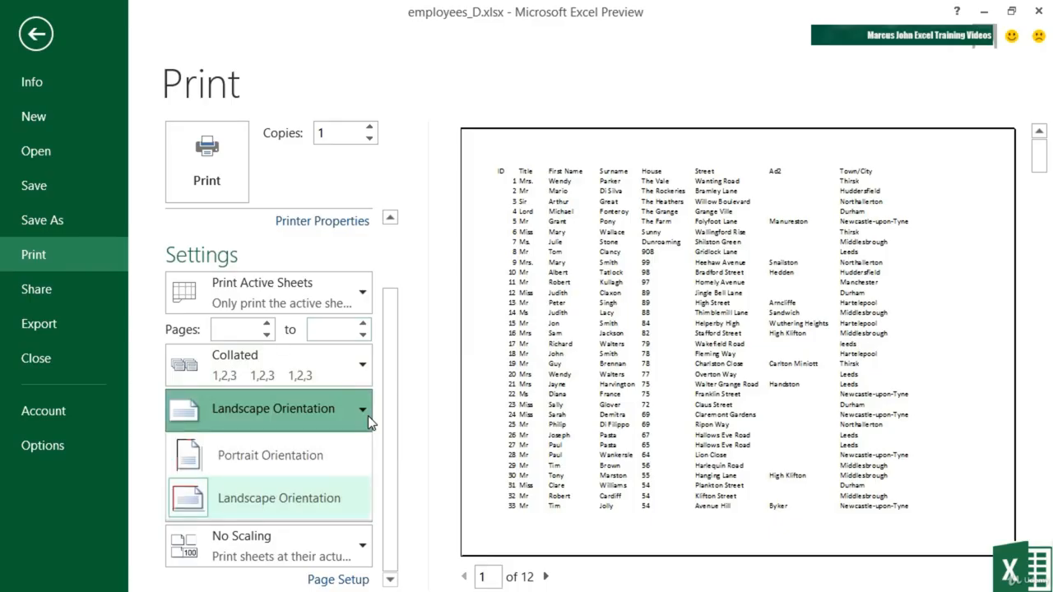
left_click(326, 451)
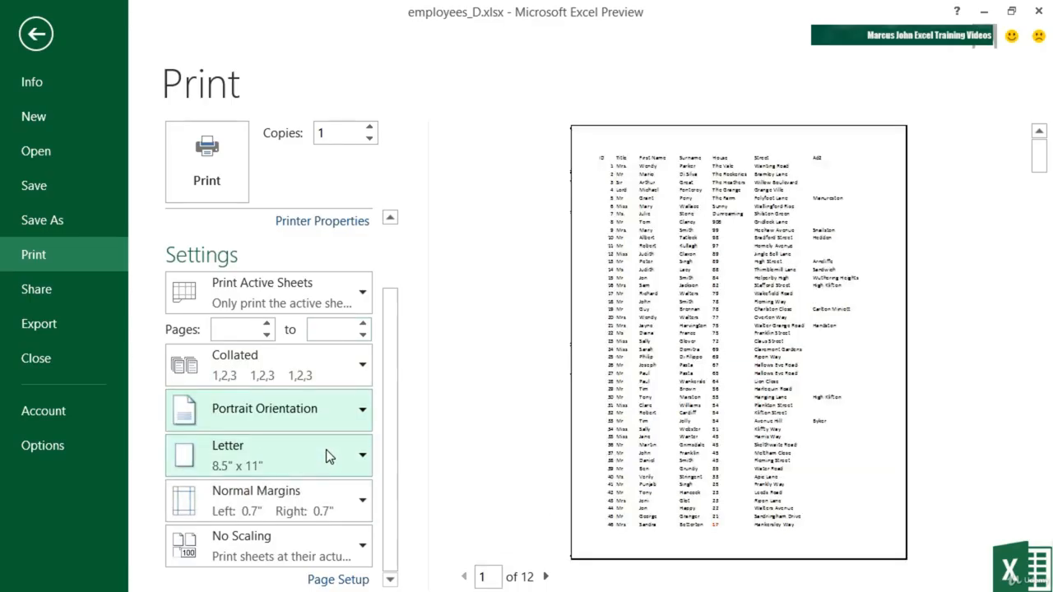
left_click(348, 417)
left_click(308, 498)
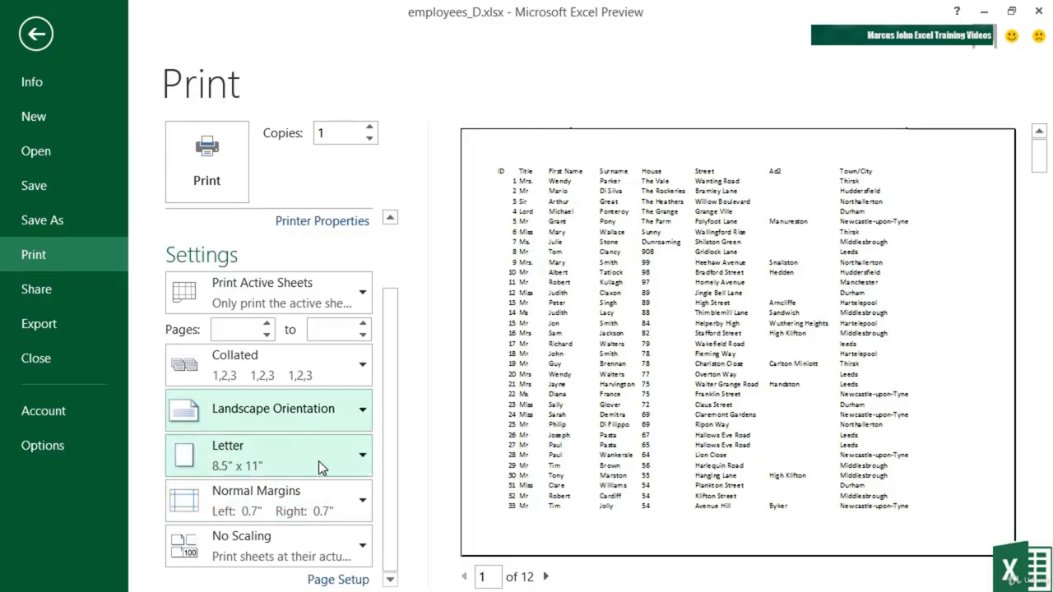
Review the paper size, margin preset and scaling options, keeping Letter, Normal Margins and No Scaling
left_click(361, 463)
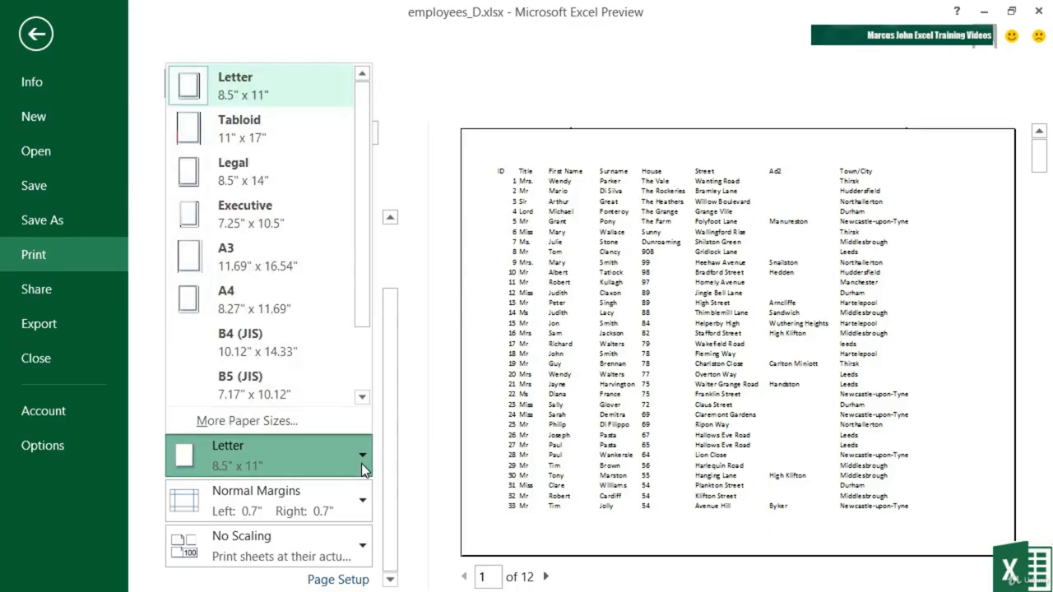
left_click(361, 463)
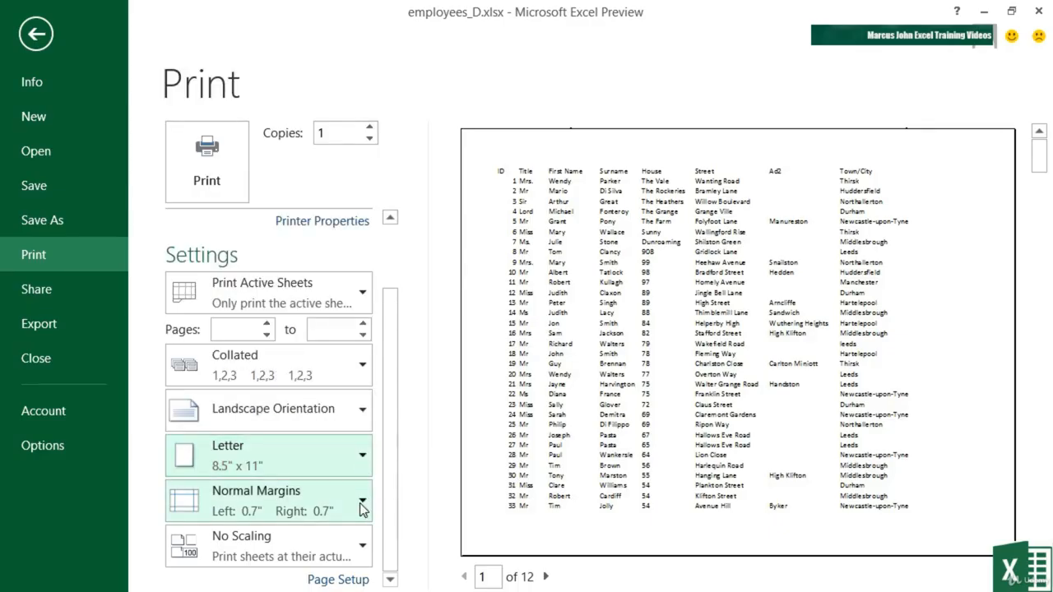
left_click(363, 503)
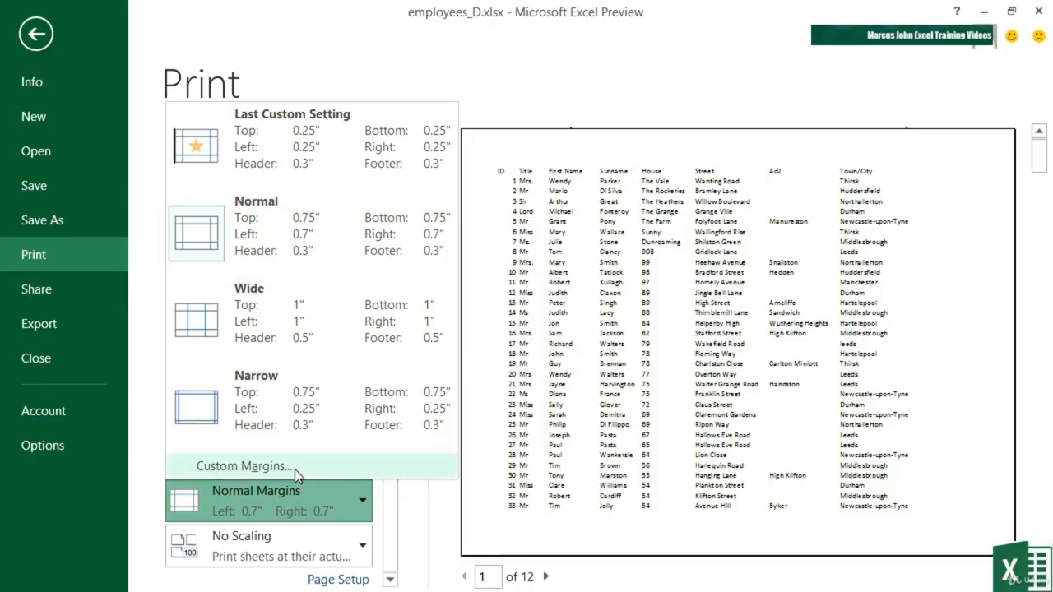
left_click(391, 558)
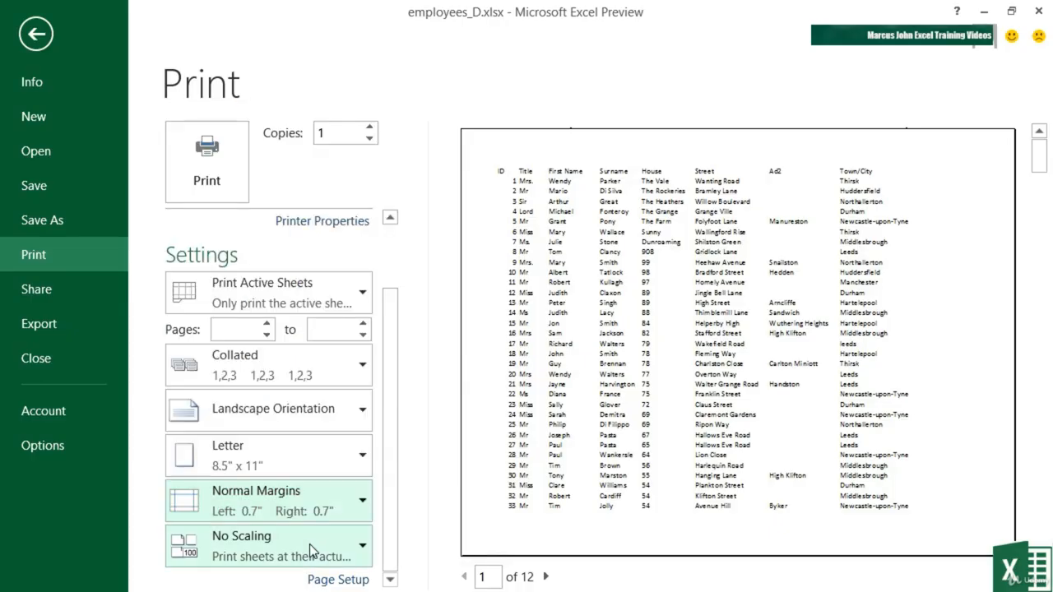
left_click(359, 549)
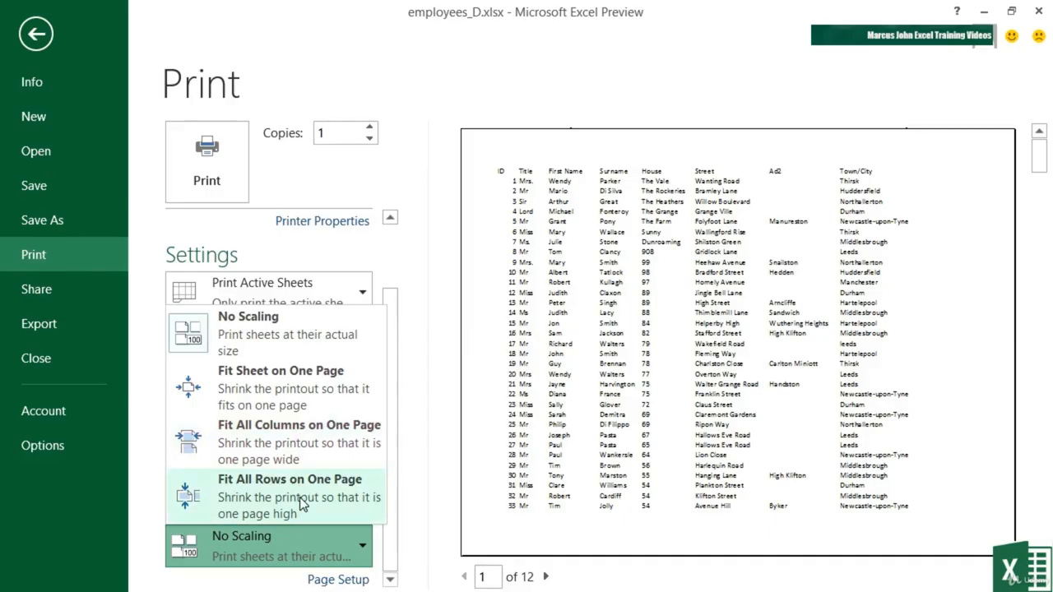
left_click(281, 341)
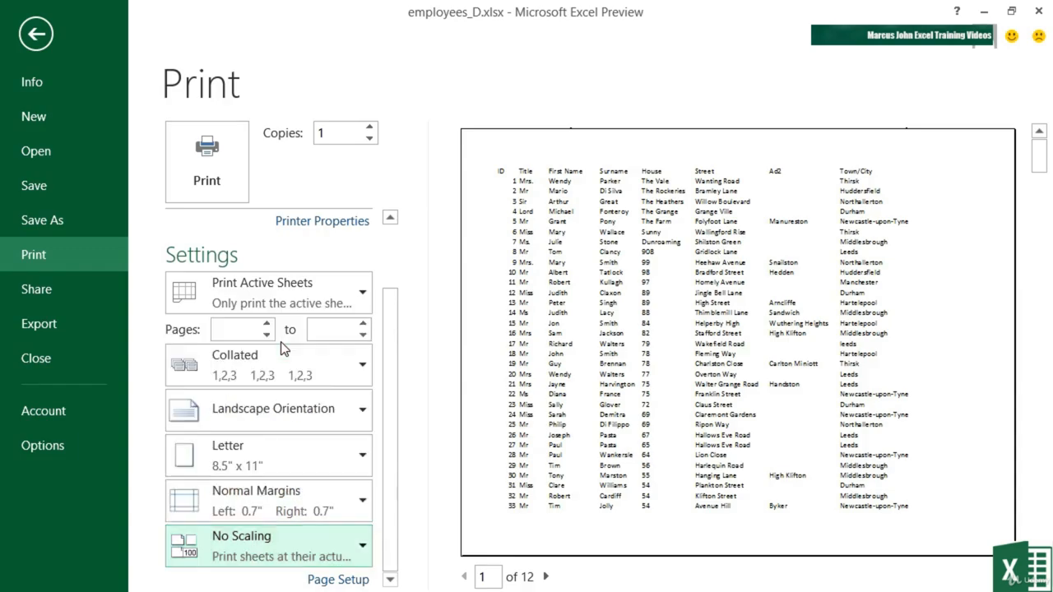
Open Page Setup and examine its page, margins, header/footer and sheet settings
left_click(337, 579)
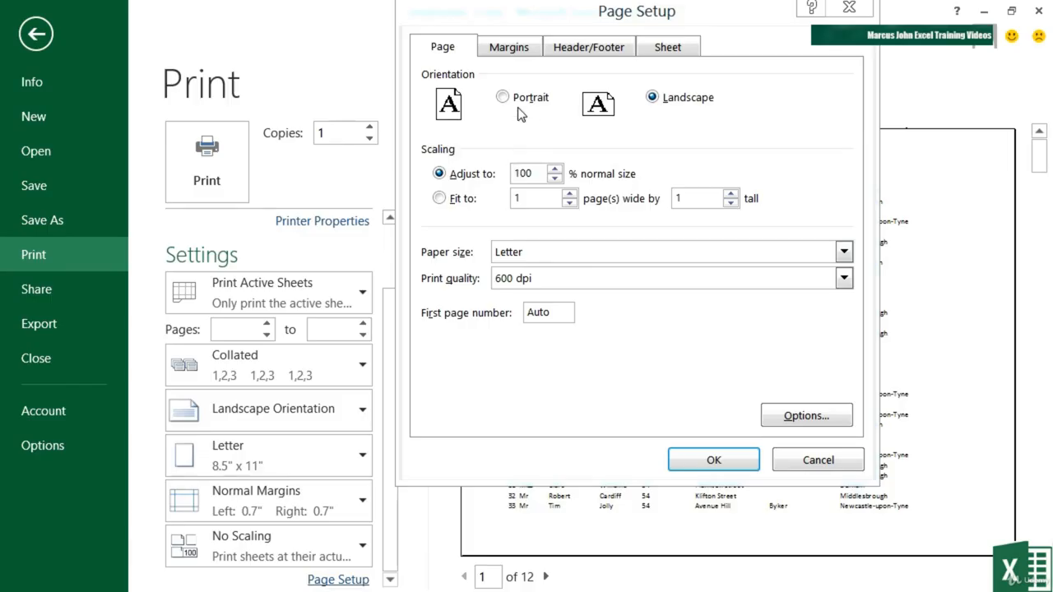
left_click(514, 49)
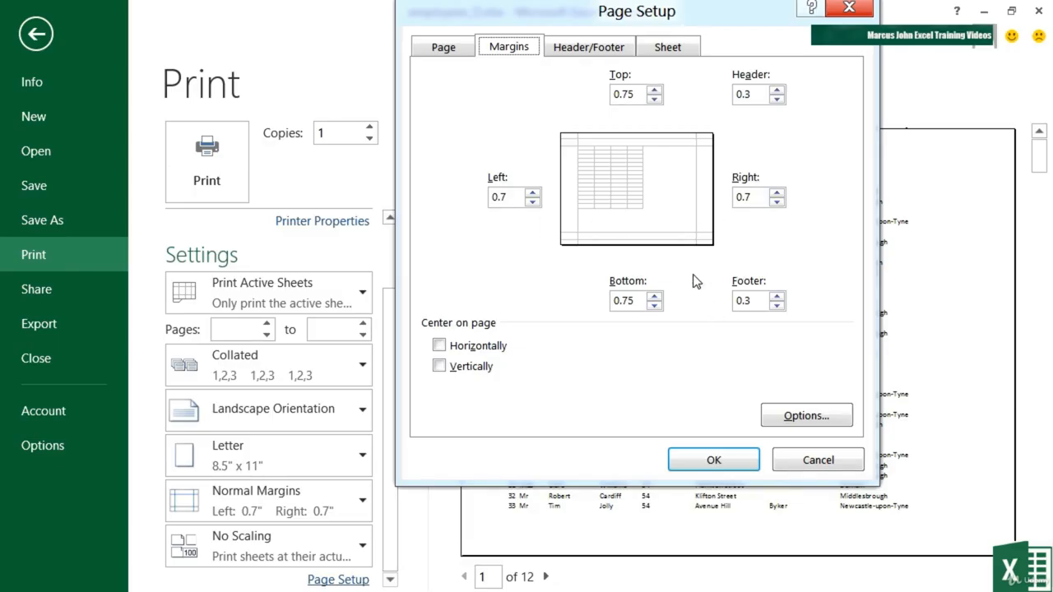
left_click(587, 48)
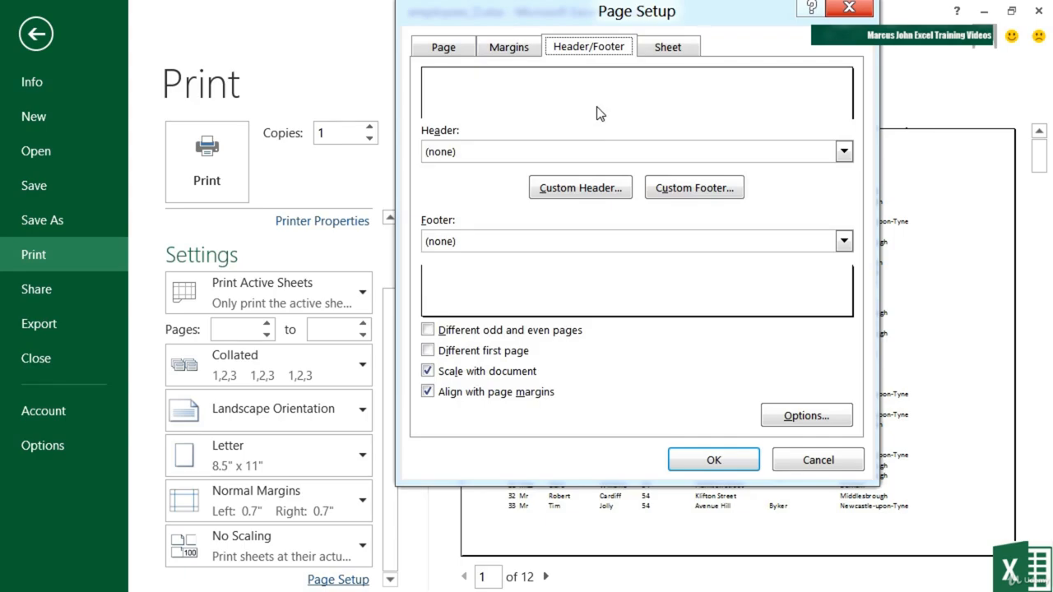
left_click(670, 48)
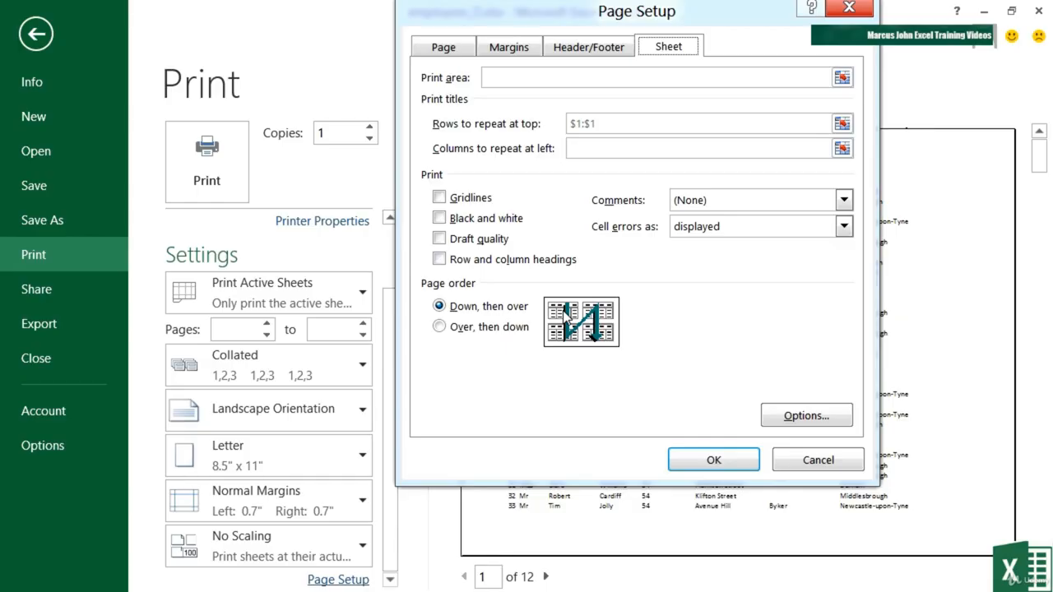
Try the Over, then down page order, restore Down, then over, and close Page Setup
left_click(486, 327)
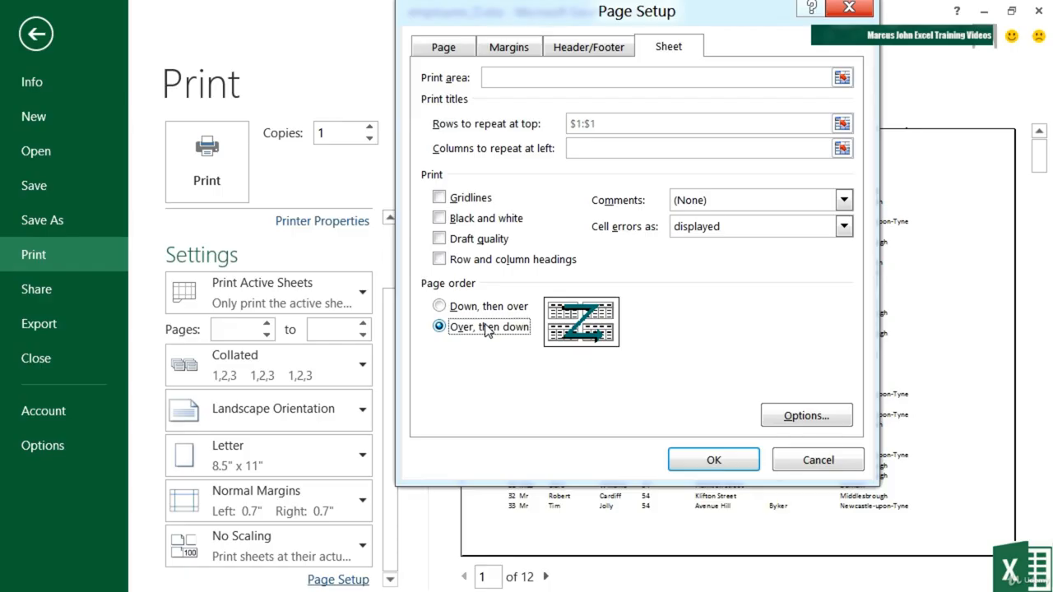
left_click(490, 309)
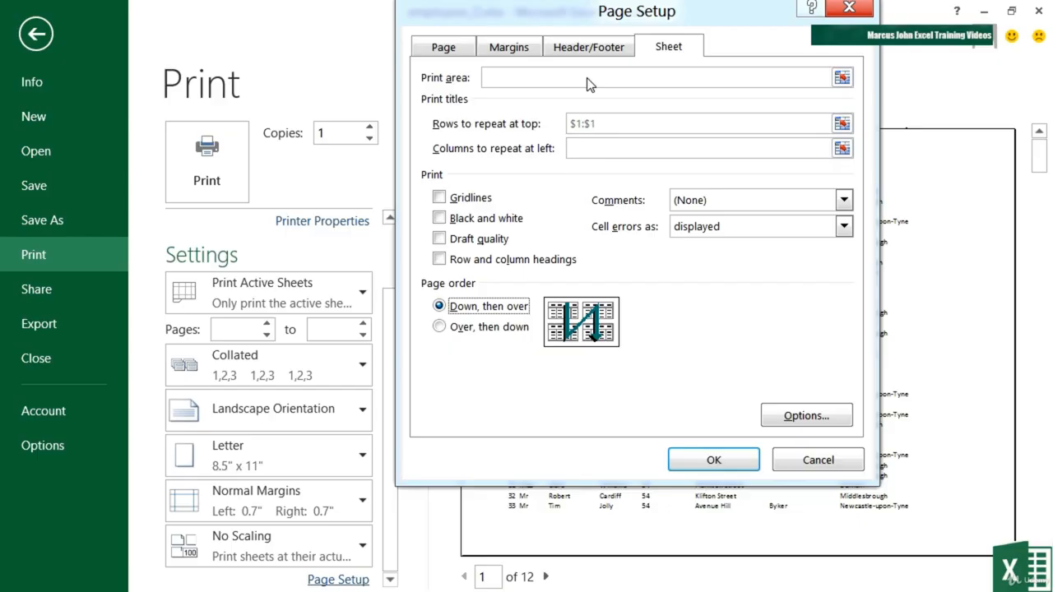
left_click(730, 466)
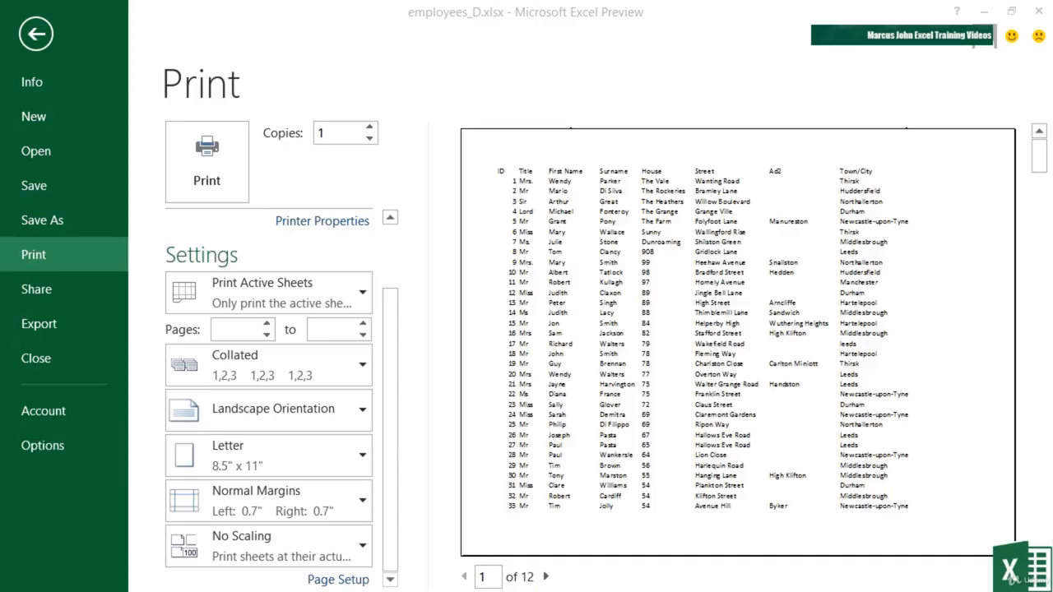
Show the margin guides in the preview and reduce all four page margins, with left at 0.25" and right at 0.58"
left_click(1010, 578)
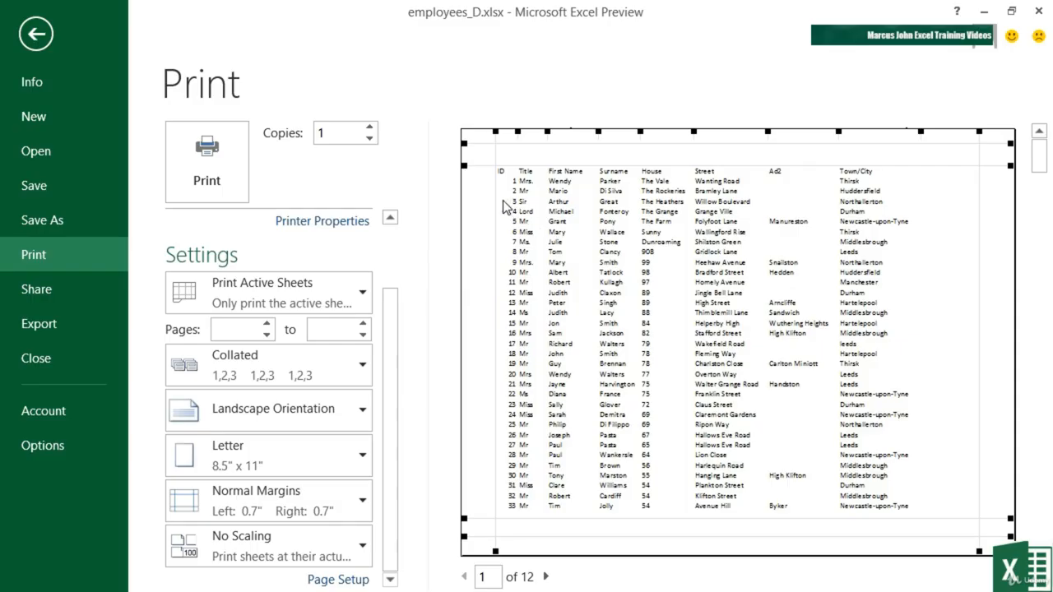
left_click_drag(496, 196, 481, 193)
left_click_drag(979, 247, 1006, 258)
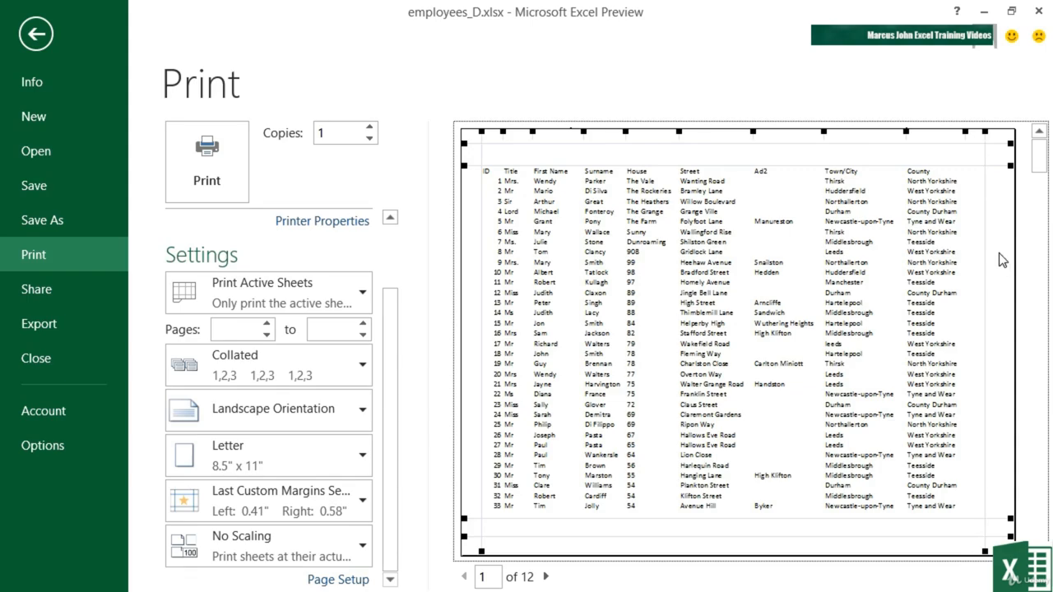
left_click_drag(477, 200, 467, 201)
left_click_drag(985, 261, 1003, 268)
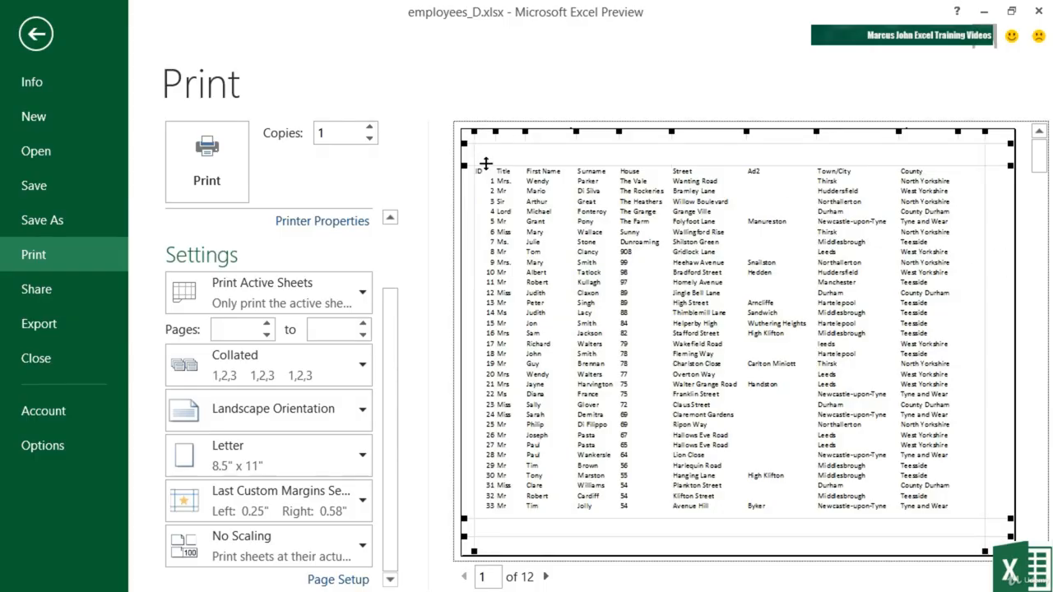
left_click_drag(486, 164, 489, 144)
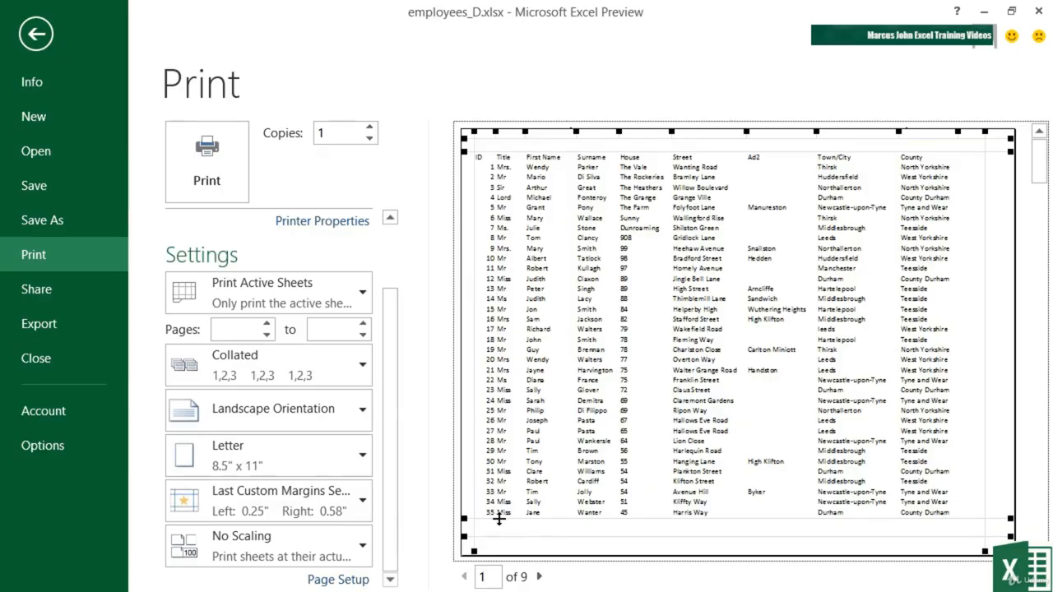
left_click_drag(499, 518, 498, 527)
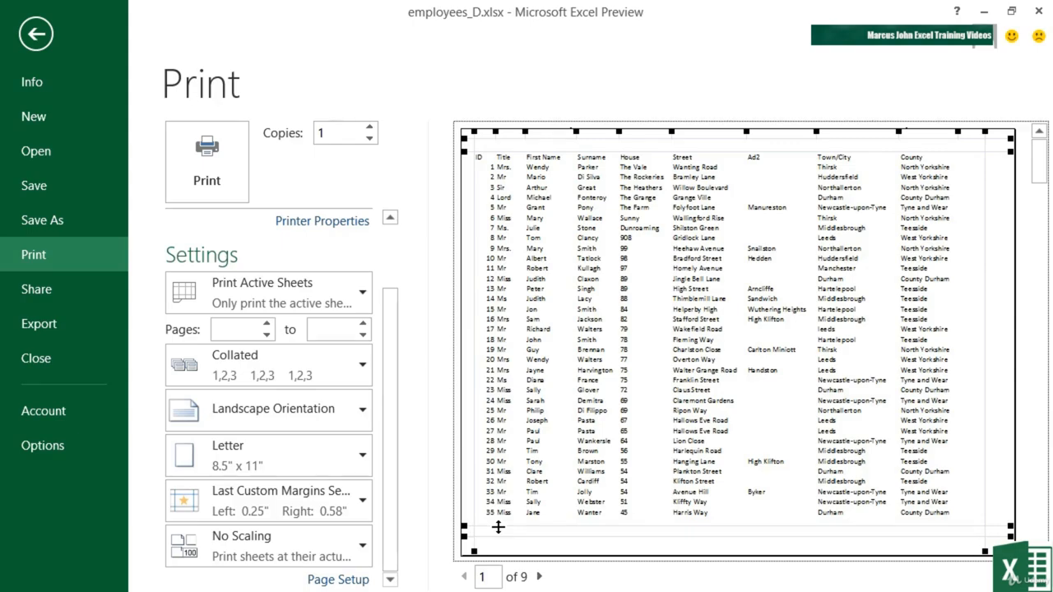
Reduce the bottom and top page margins to the footer and header guide lines in the preview, and hide the margin guides
left_click_drag(497, 528, 500, 539)
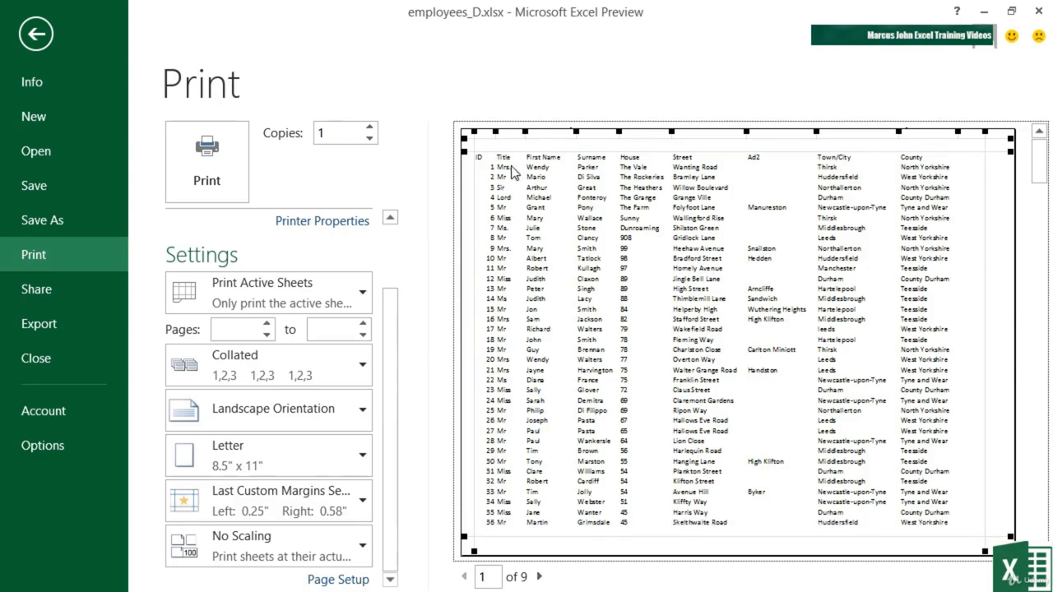
left_click_drag(510, 154, 515, 137)
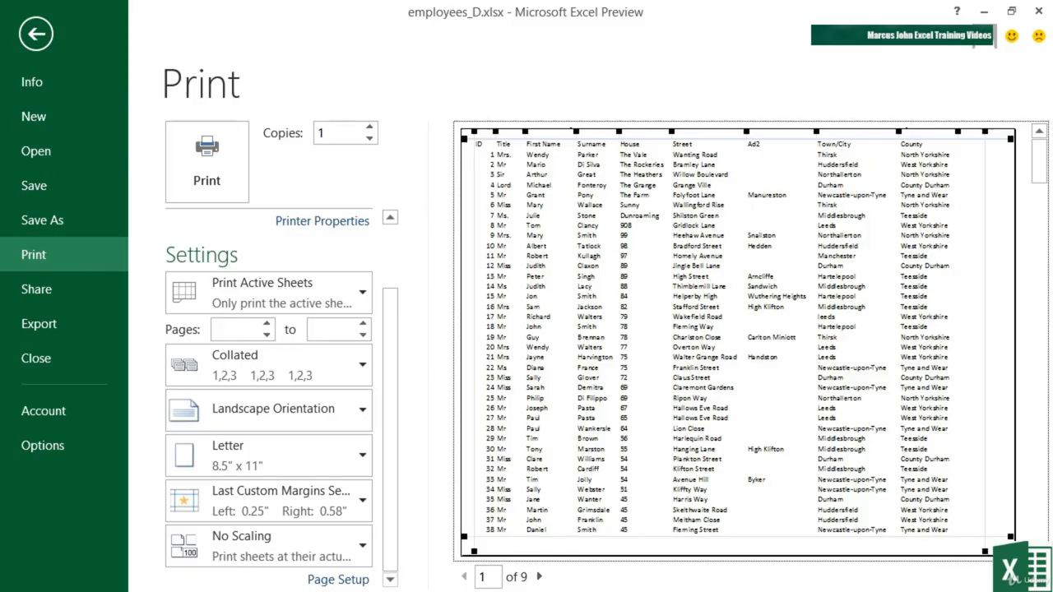
left_click(1017, 578)
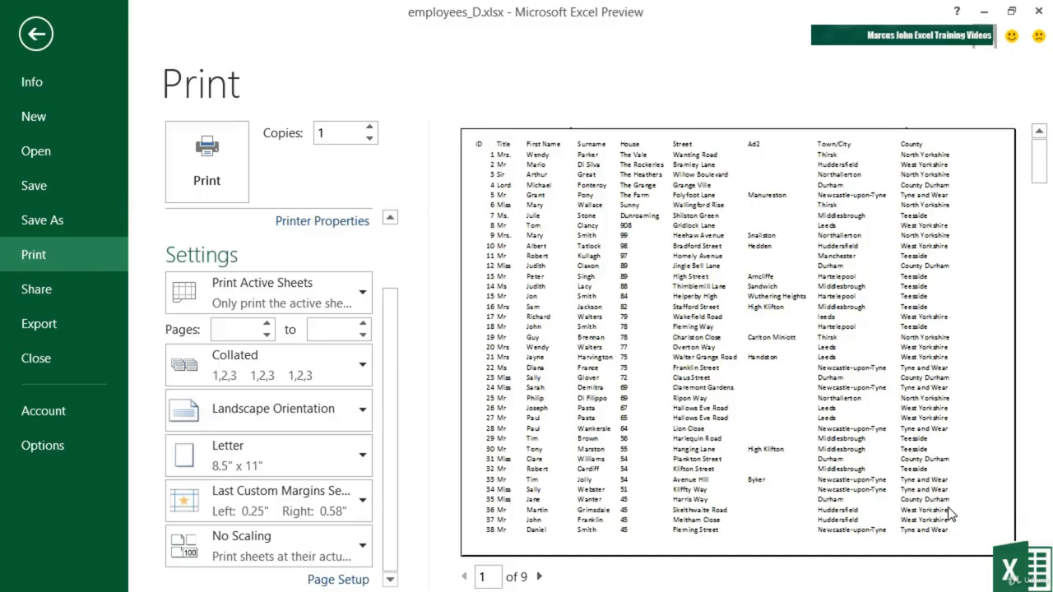
Show the margin guides again and narrow the Ad2 column in the preview so the Postcode column fits on the first page
left_click(1016, 577)
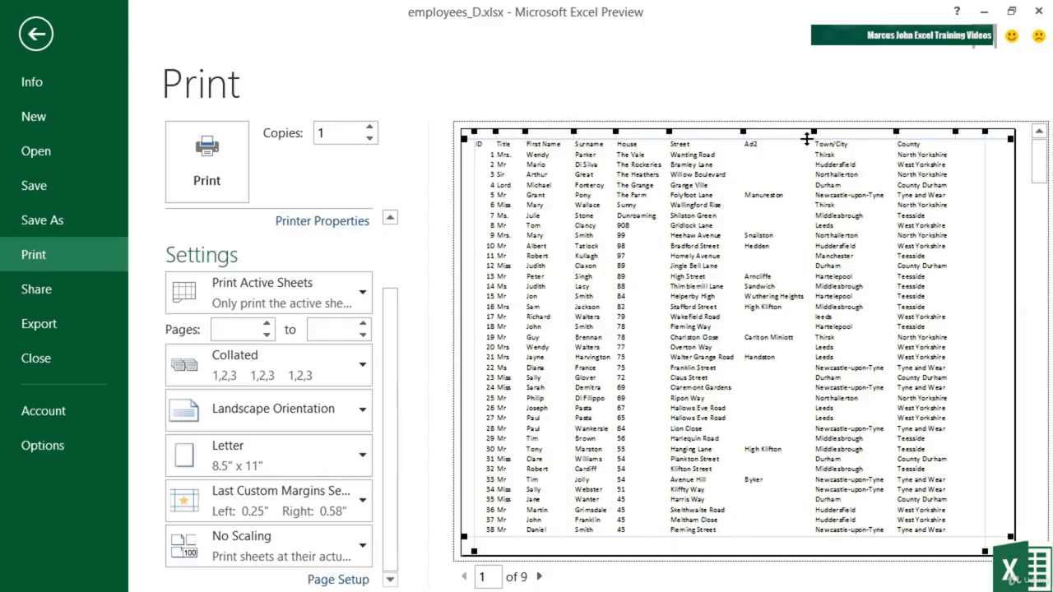
left_click_drag(807, 133, 804, 132)
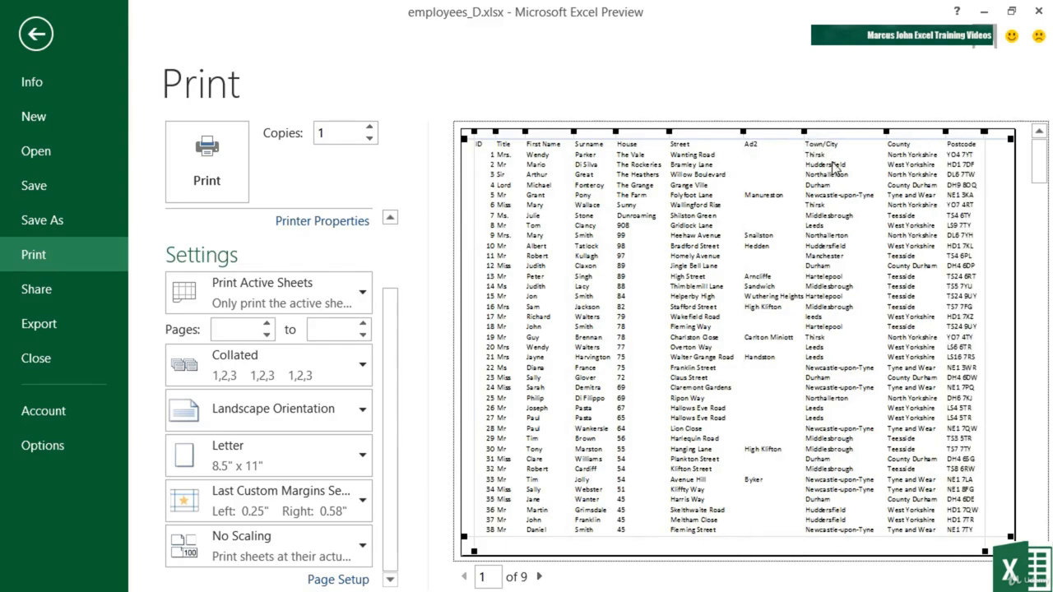
left_click_drag(983, 133, 983, 133)
left_click(388, 238)
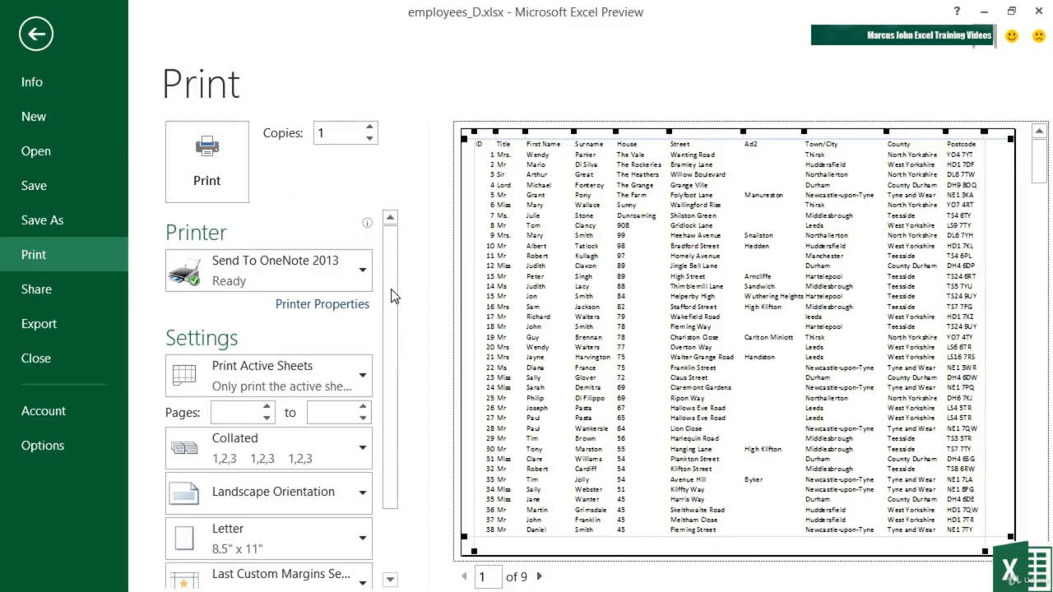
scroll(391, 288, "down", 1)
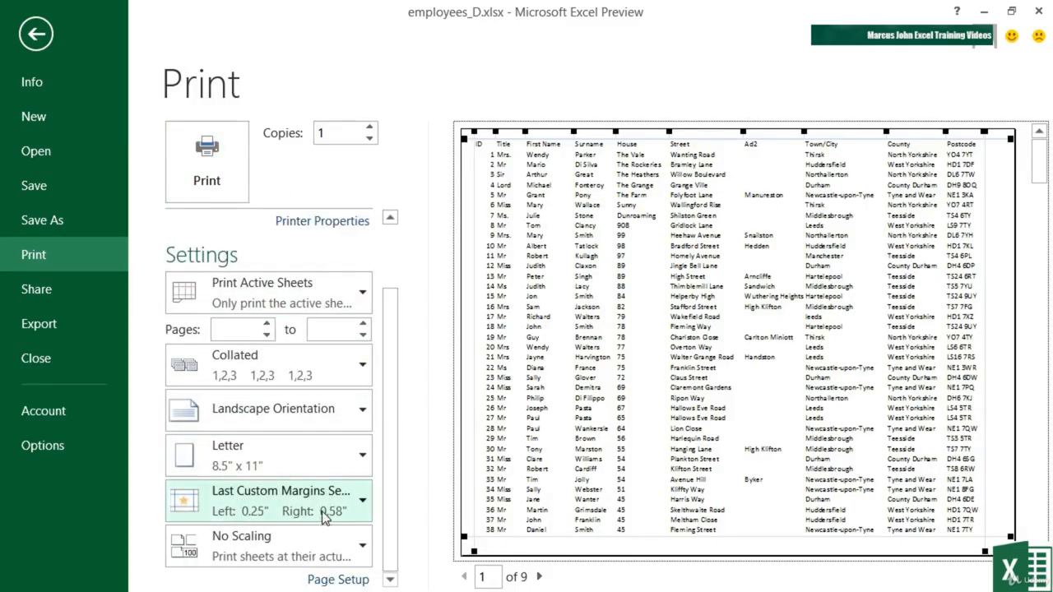